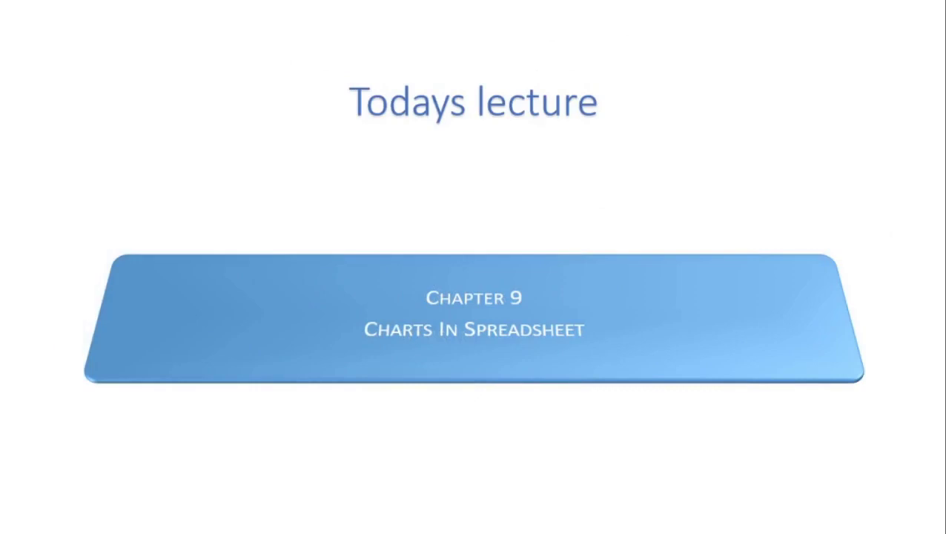
Advance the slideshow to the Spreadsheet slide and reveal its first Charts bullet.
key(Right)
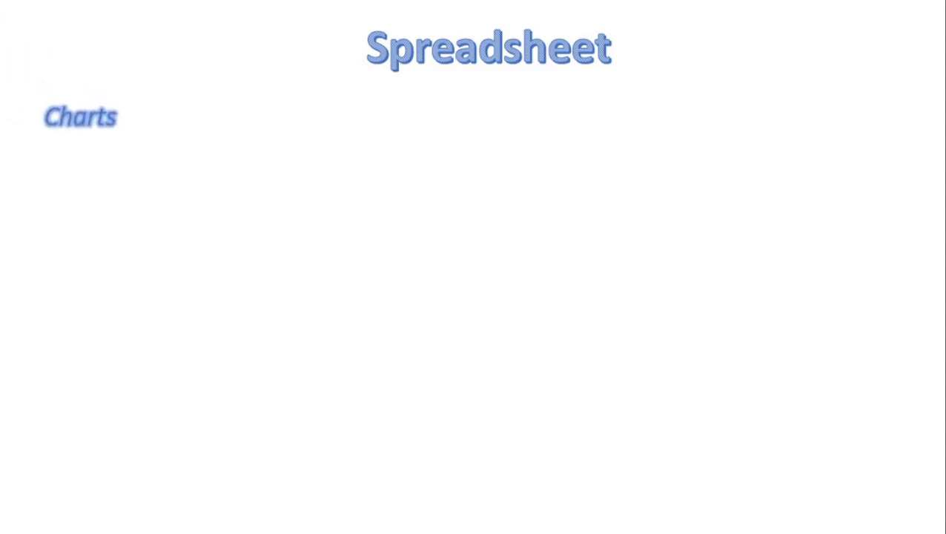
key(Right)
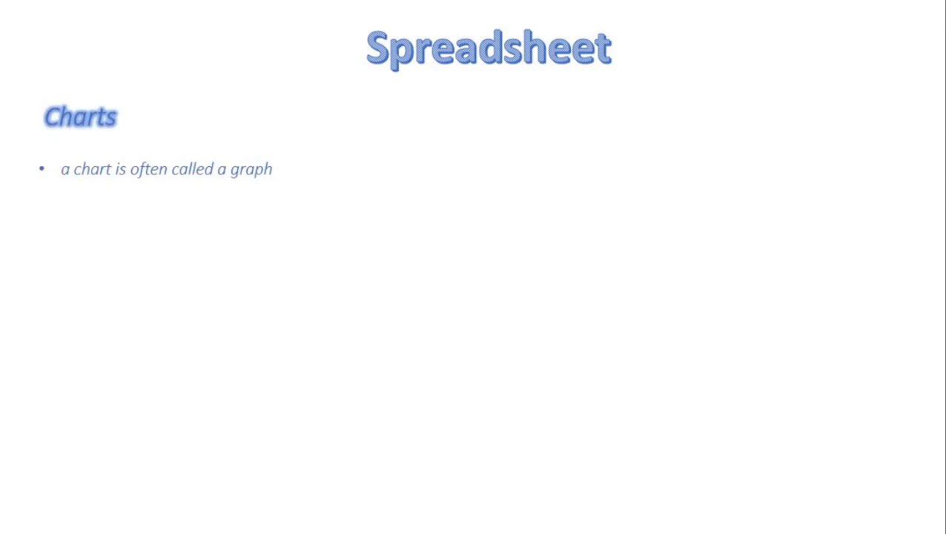
Reveal the second bullet explaining that charts visually represent worksheet data.
key(Right)
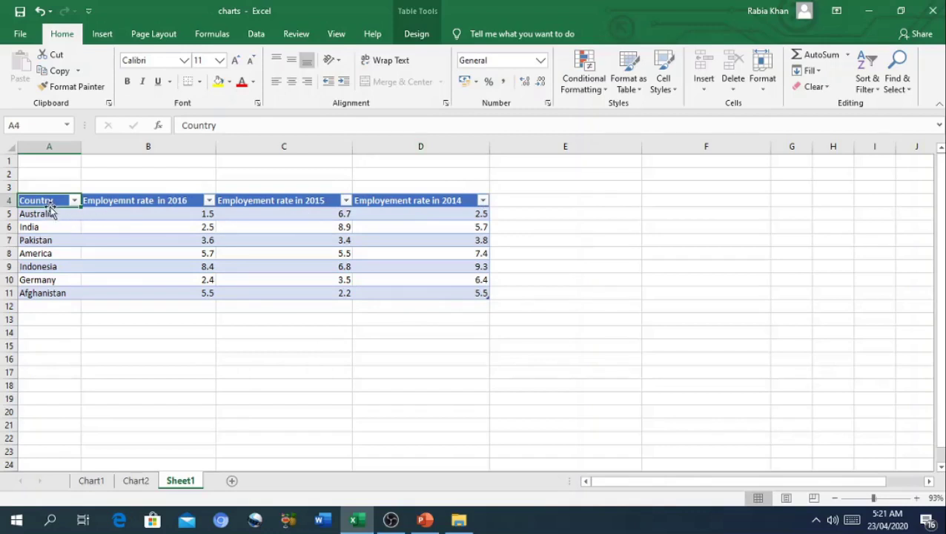
Chart the A4:D11 table as a default column chart with Alt+F1, placed right of the table.
drag(52, 202, 416, 290)
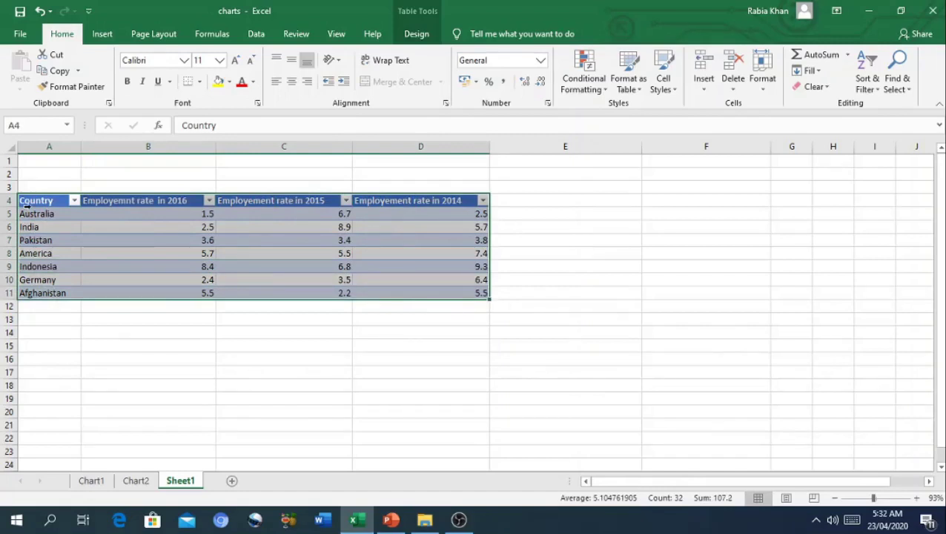
key(alt+F1)
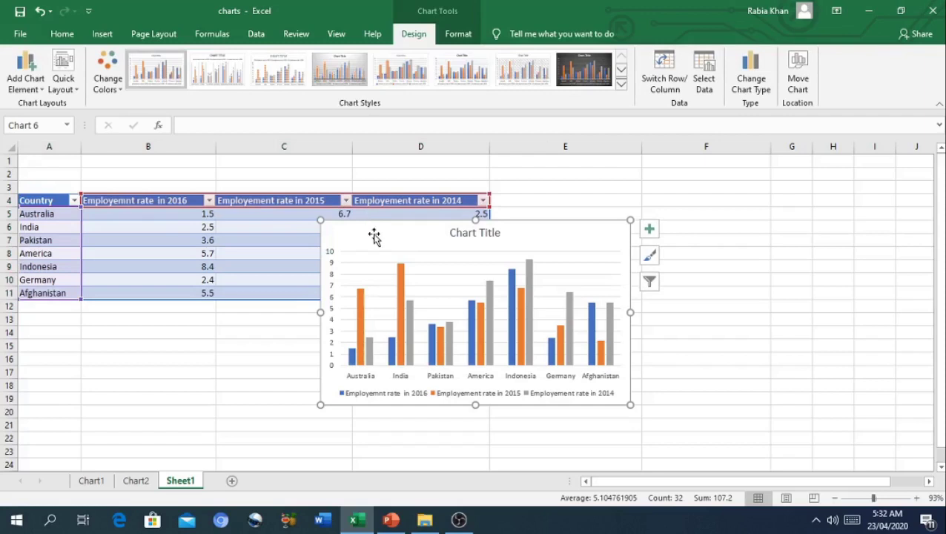
mouse_move(401, 227)
mouse_down()
mouse_move(501, 226)
mouse_move(559, 206)
mouse_up()
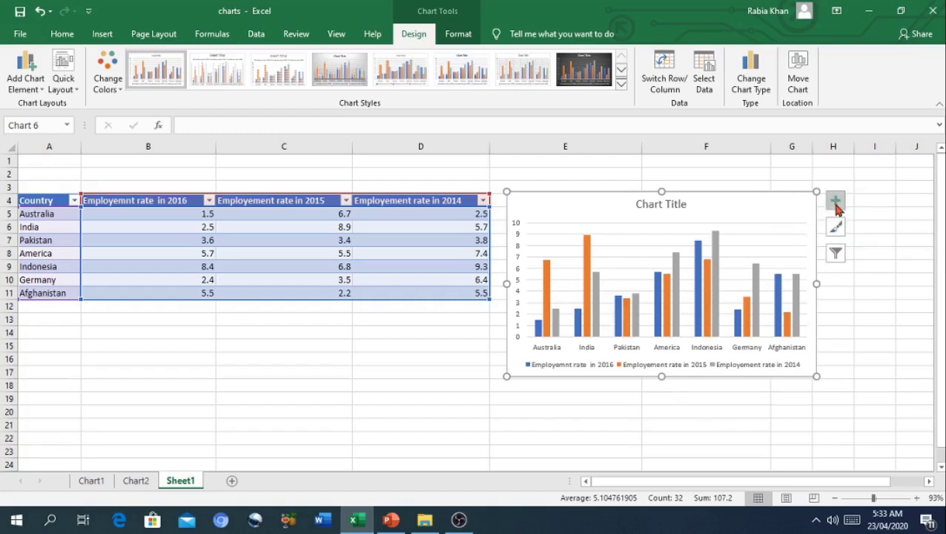
Add value data labels to every column while keeping the Chart Title displayed.
click(836, 203)
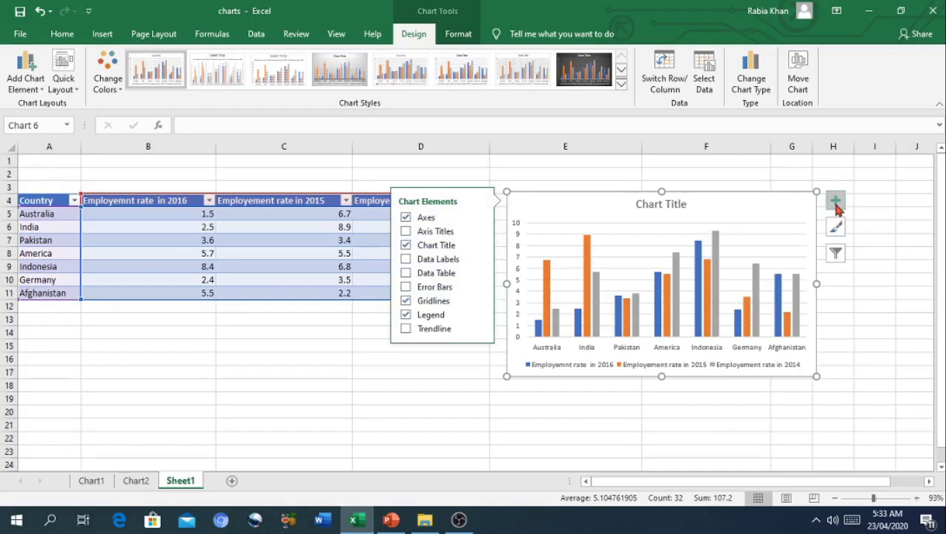
click(835, 201)
click(835, 202)
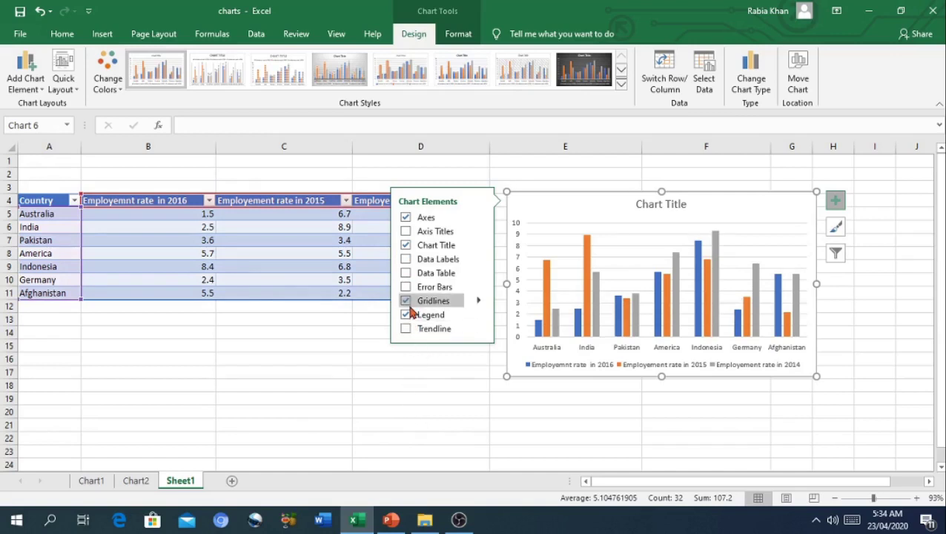
click(439, 246)
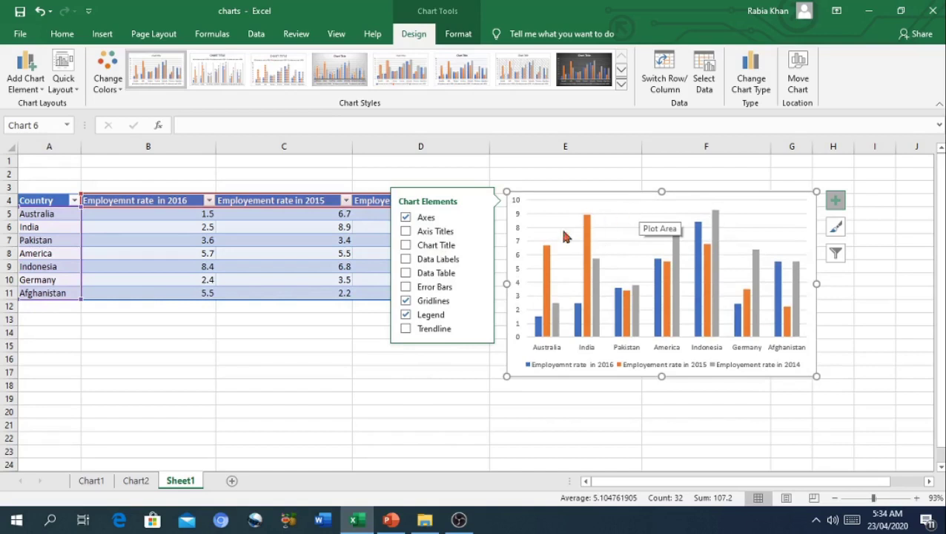
click(452, 263)
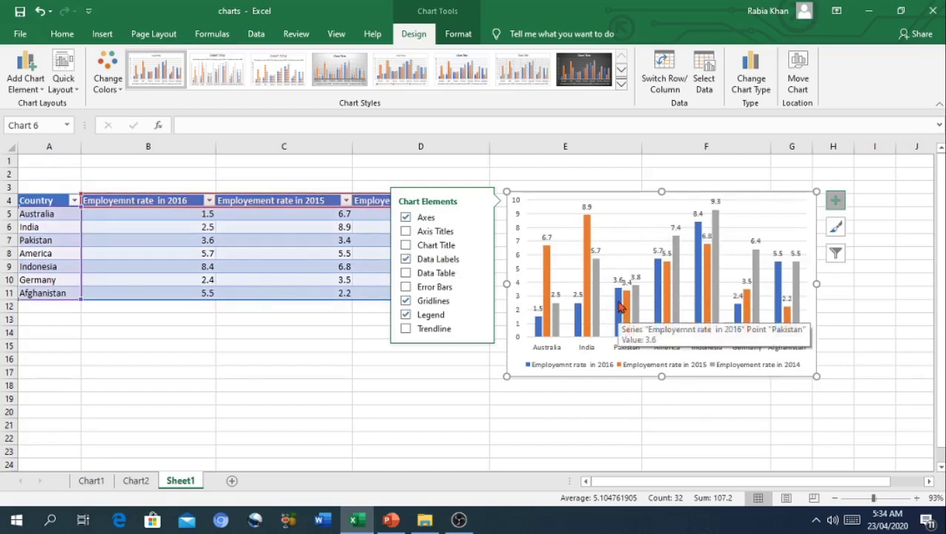
click(449, 252)
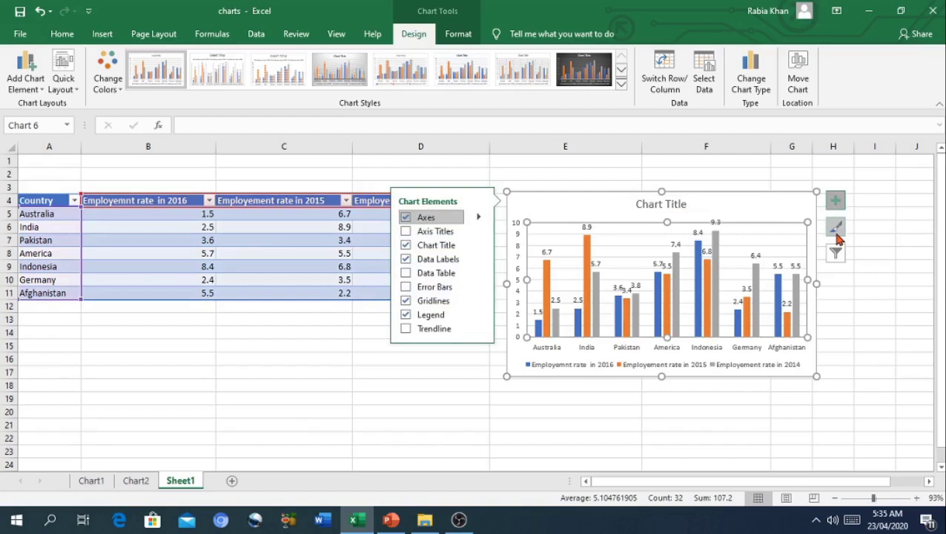
Try a gradient and a lighter chart style, then revert to the first plain white style.
click(836, 231)
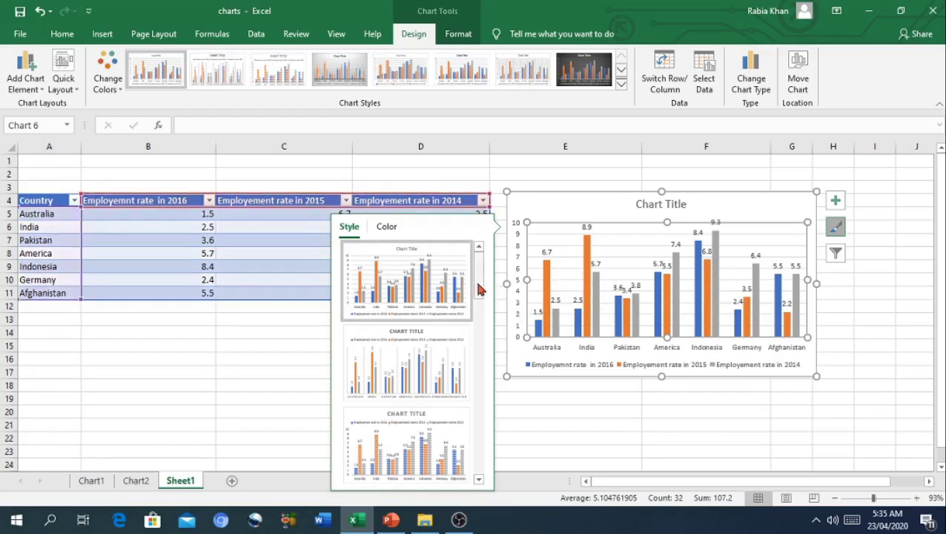
drag(479, 289, 479, 320)
click(441, 328)
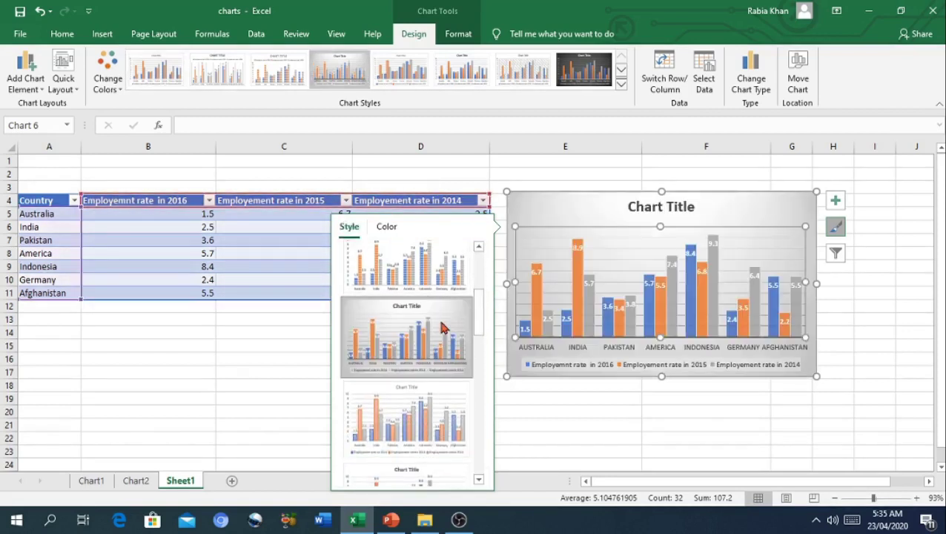
click(417, 443)
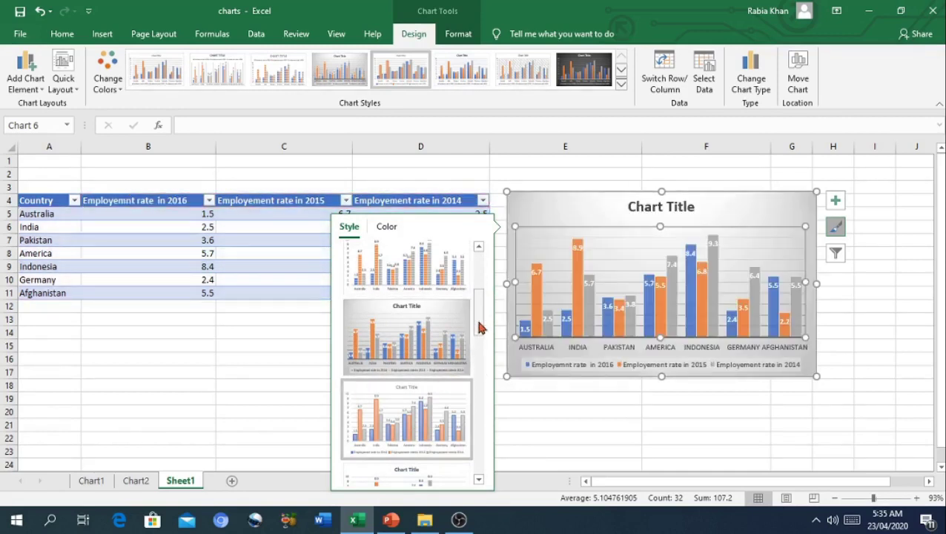
drag(480, 322, 481, 256)
click(439, 275)
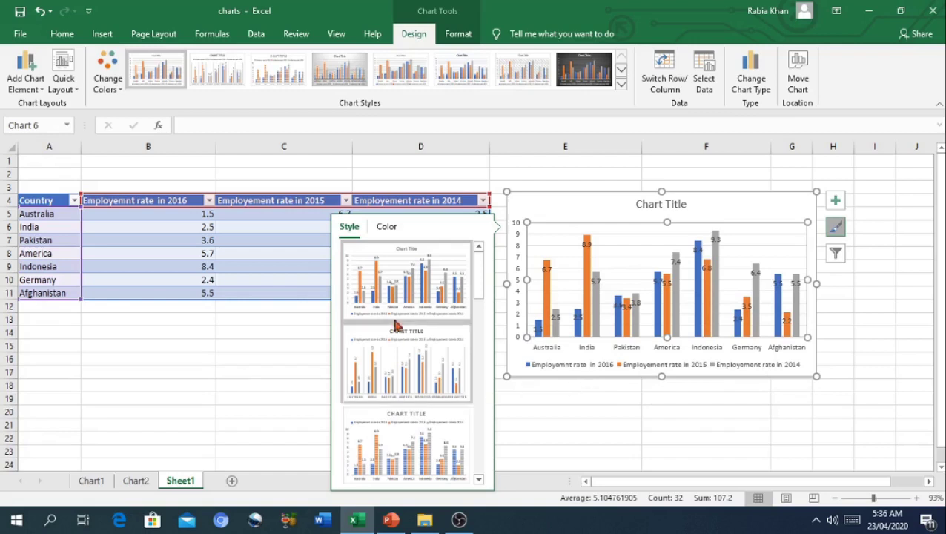
Preview the Colorful palettes while the series stay default blue, orange and grey.
click(390, 228)
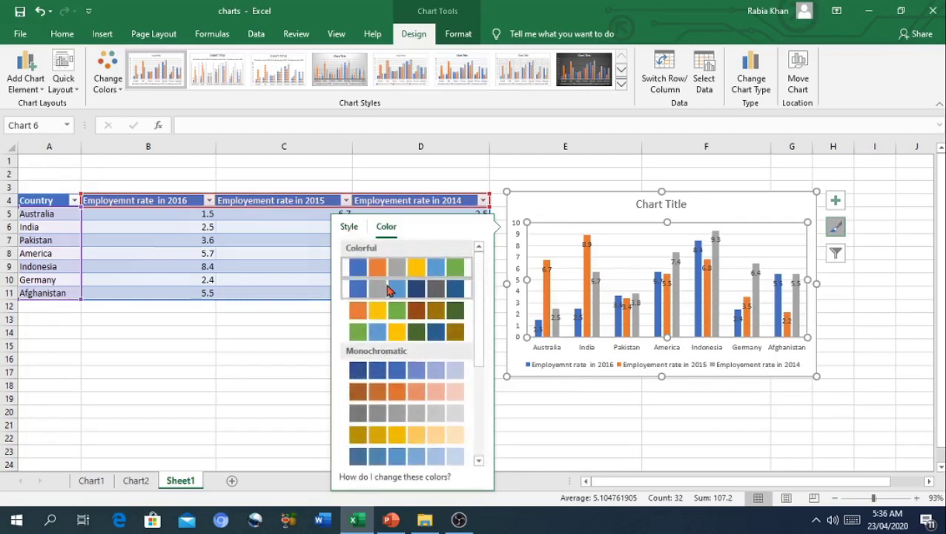
click(389, 289)
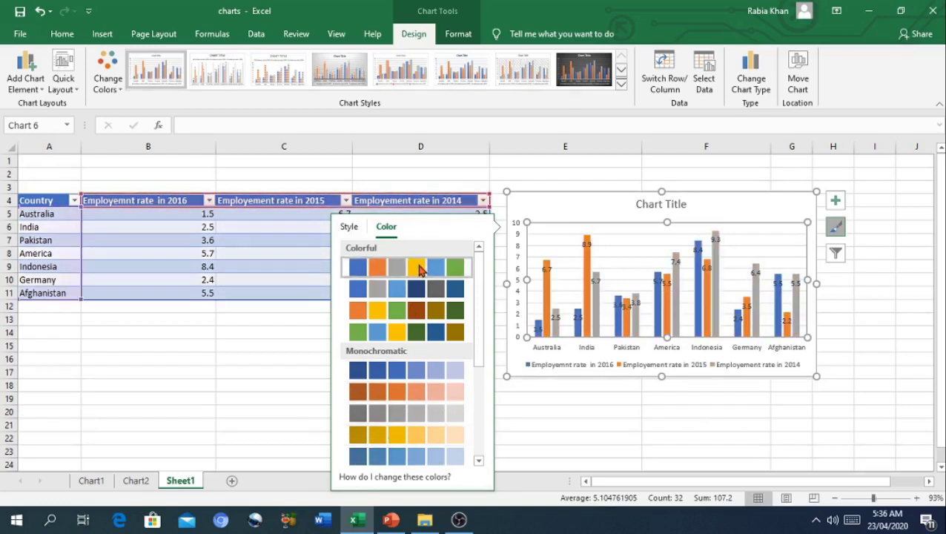
Filter the chart categories down to Australia, Pakistan and Indonesia only.
click(831, 257)
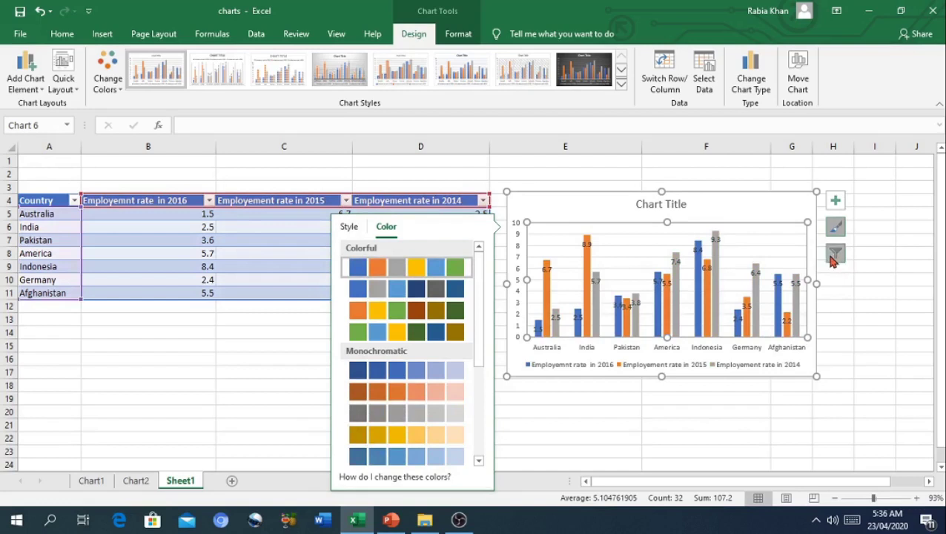
click(832, 257)
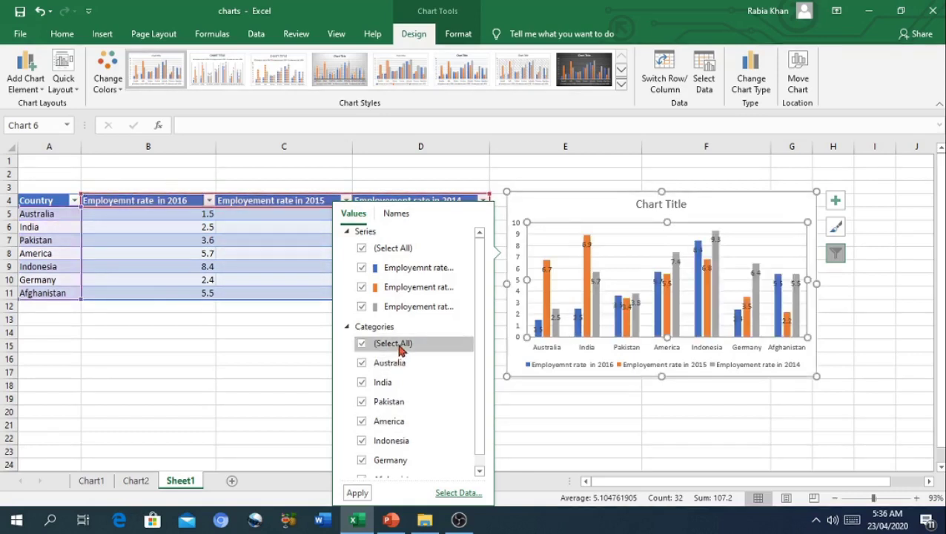
click(399, 347)
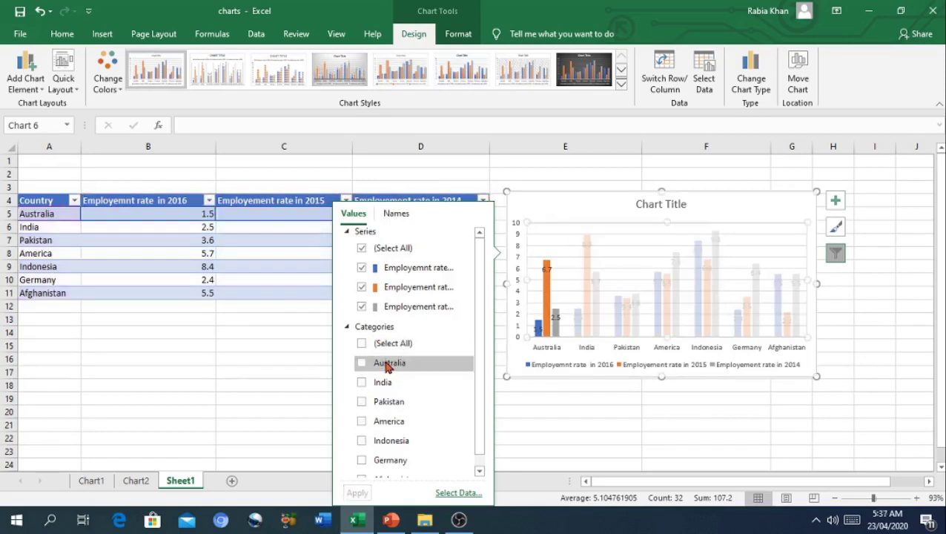
click(386, 362)
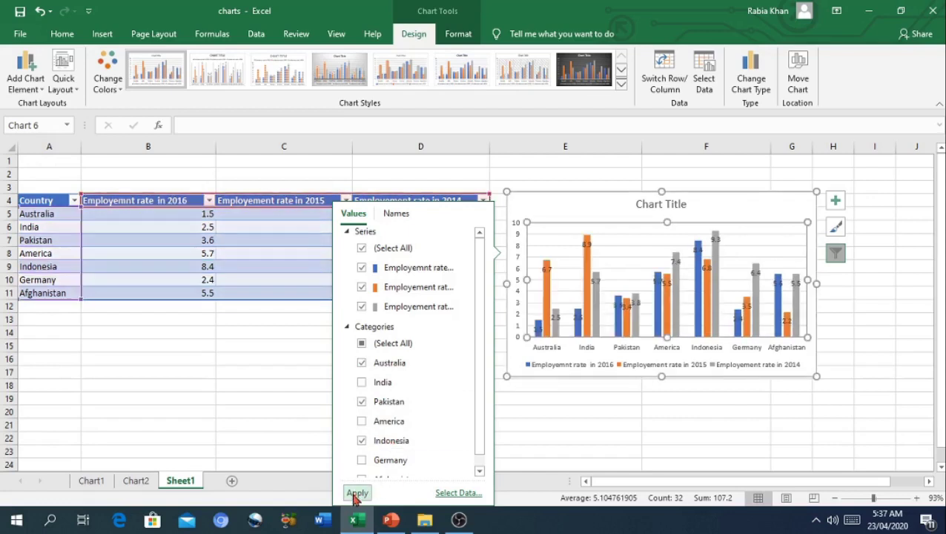
click(355, 493)
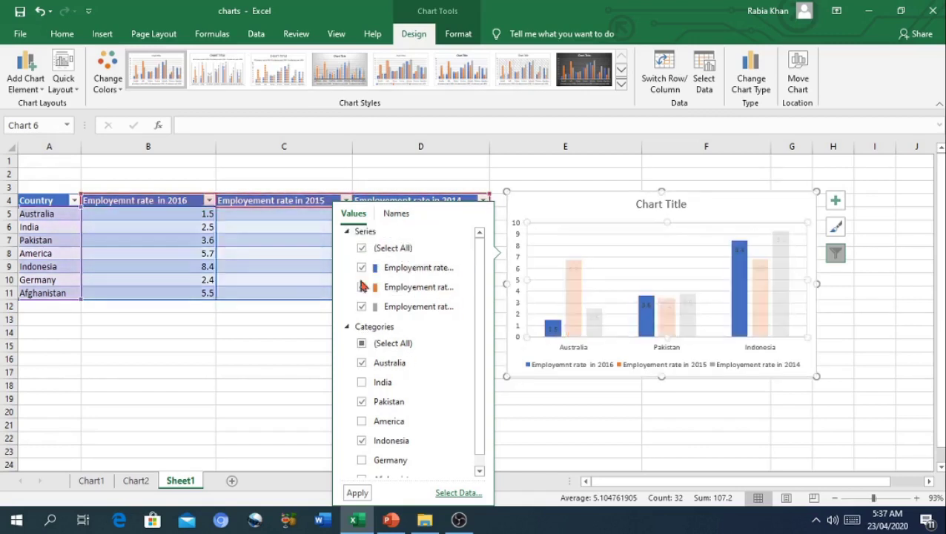
Filter the chart series to show only 2015, then return to all countries and years.
click(393, 250)
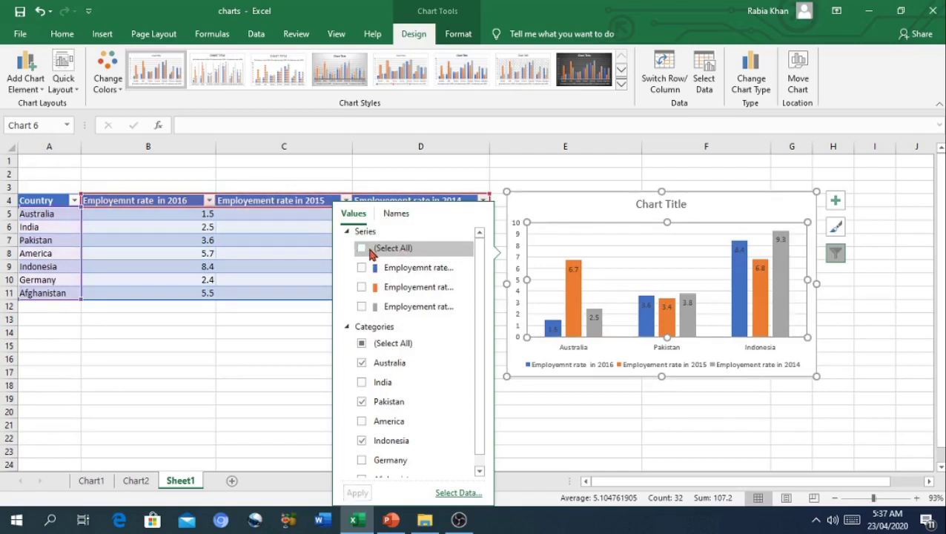
click(394, 293)
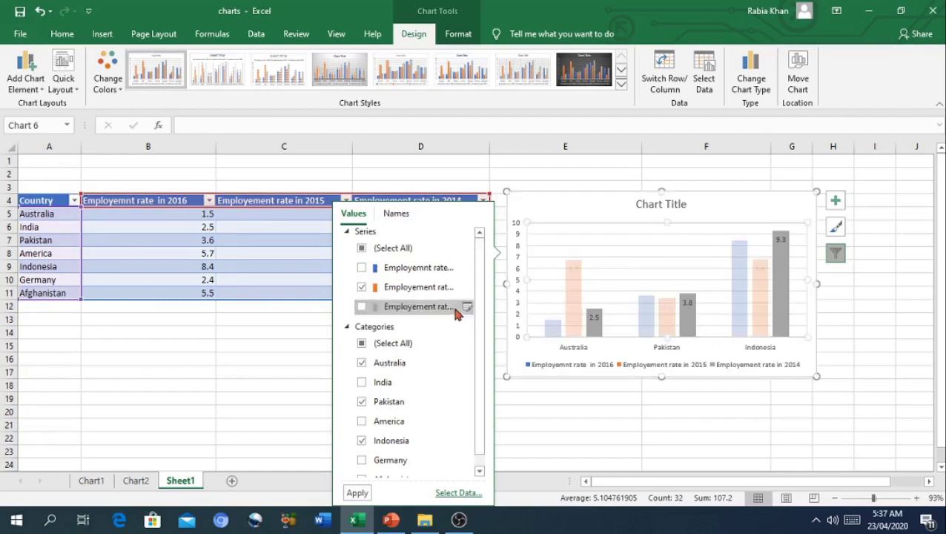
click(357, 492)
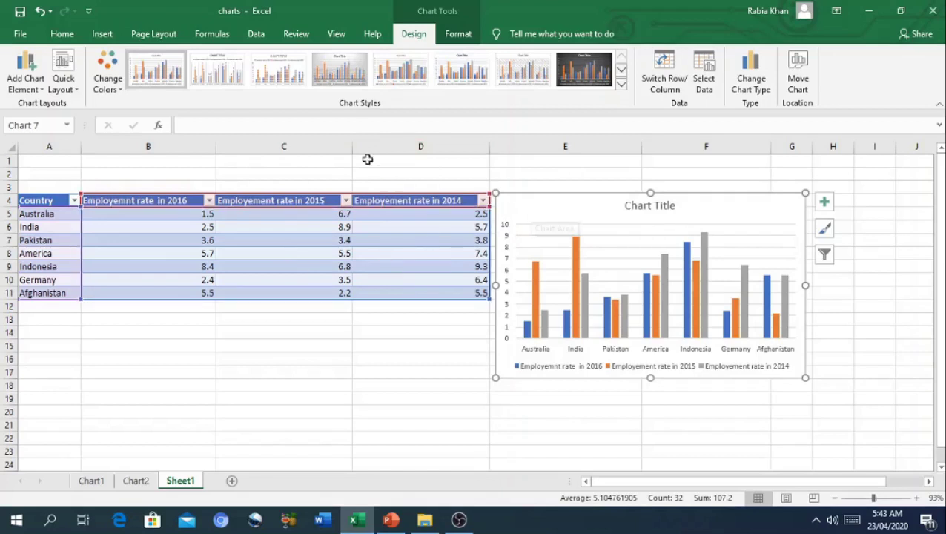
Show the Insert ribbon and bring up the chart title's context menu.
click(102, 37)
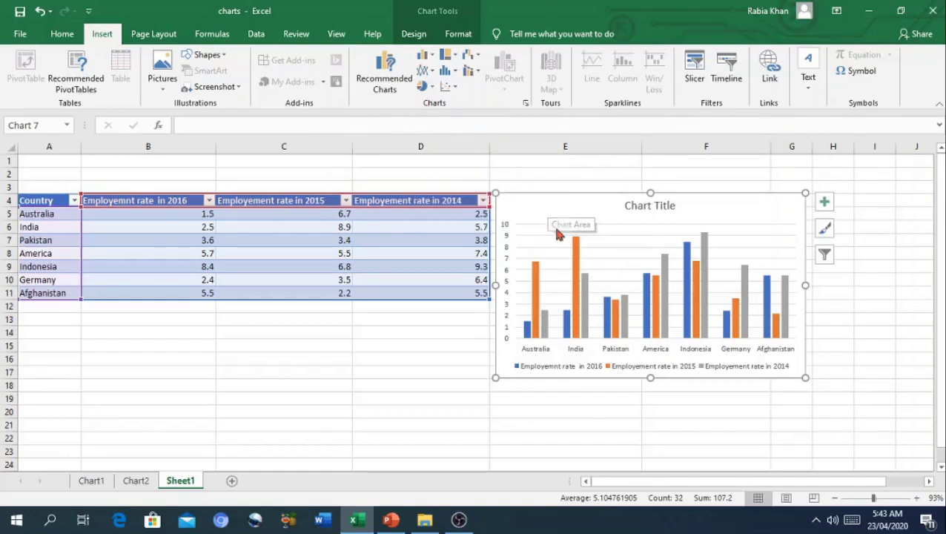
right_click(648, 215)
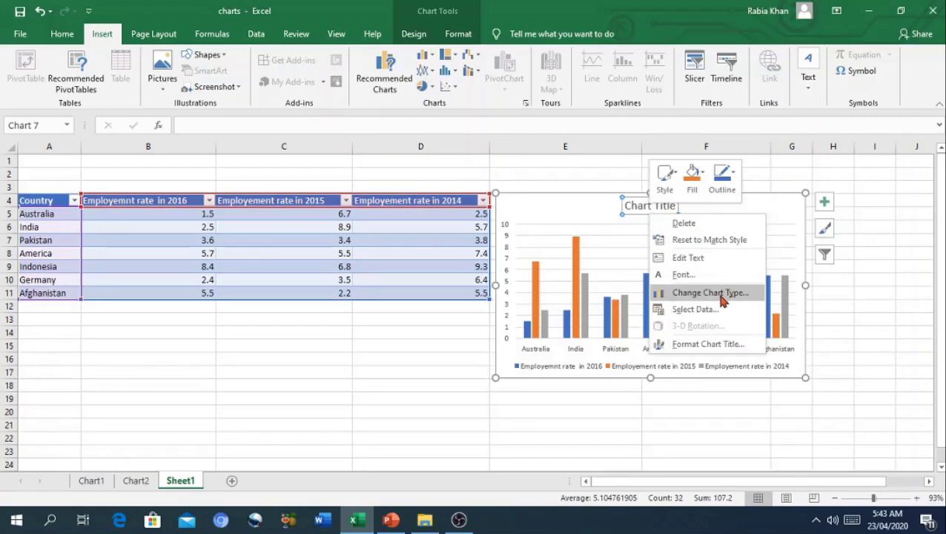
Convert the column chart into a Pie chart of 2016 employment rates by country.
click(720, 294)
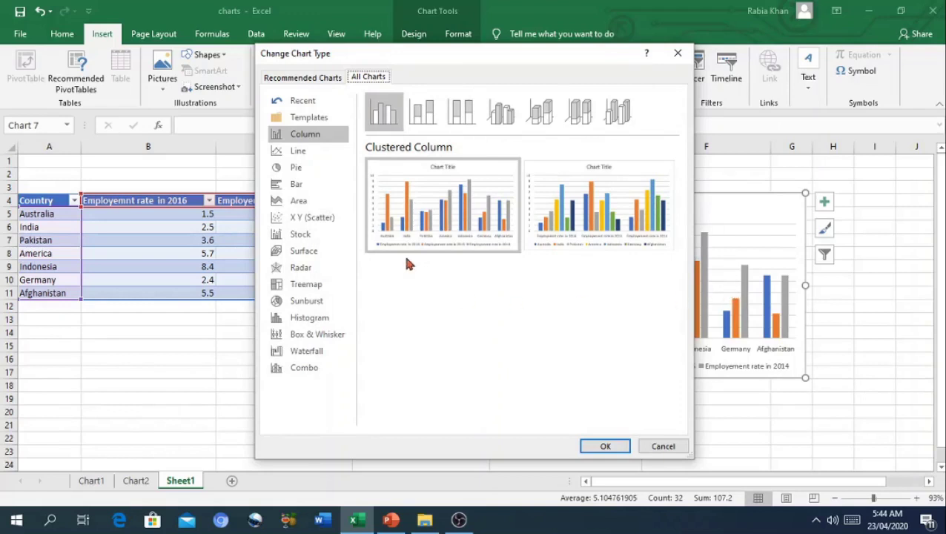
click(300, 170)
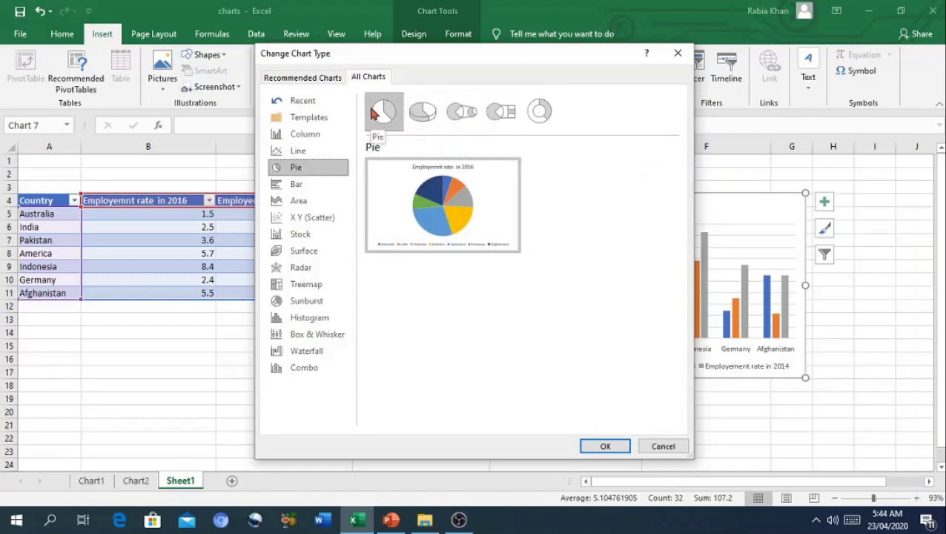
click(606, 446)
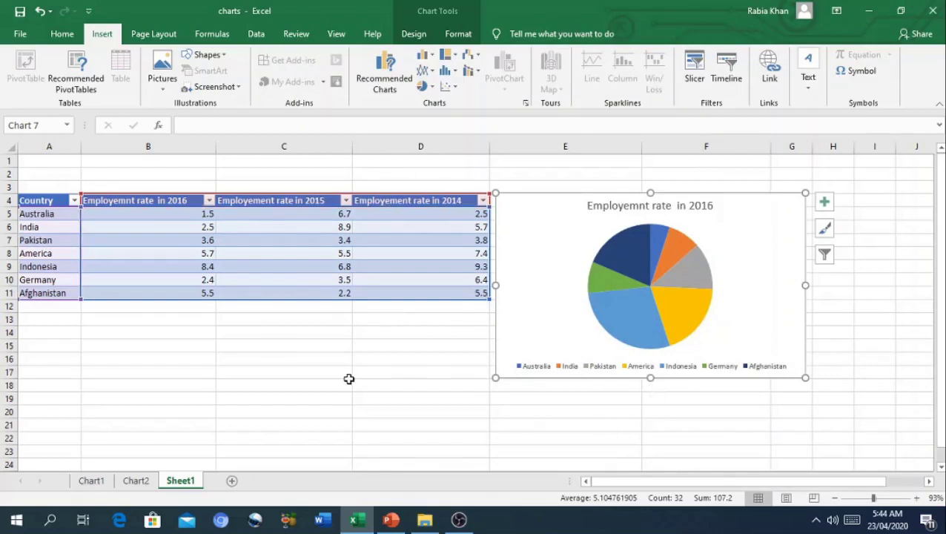
click(824, 202)
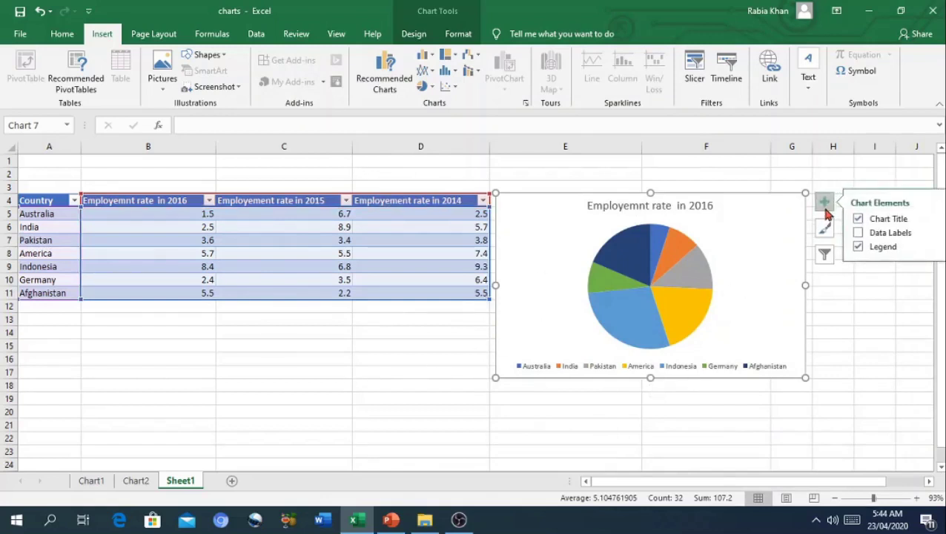
Show value data labels on every 2016 pie slice, with Indonesia largest at 8.4.
click(858, 233)
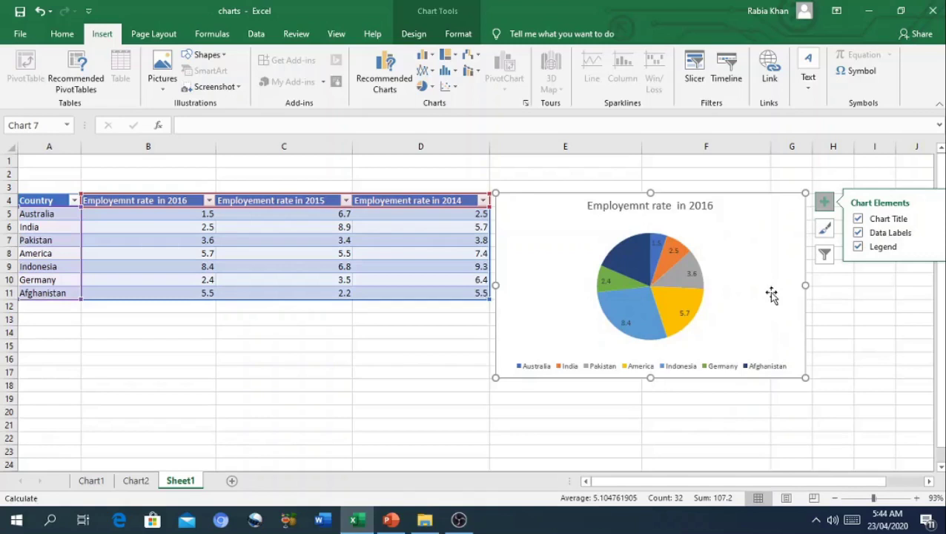
key(Escape)
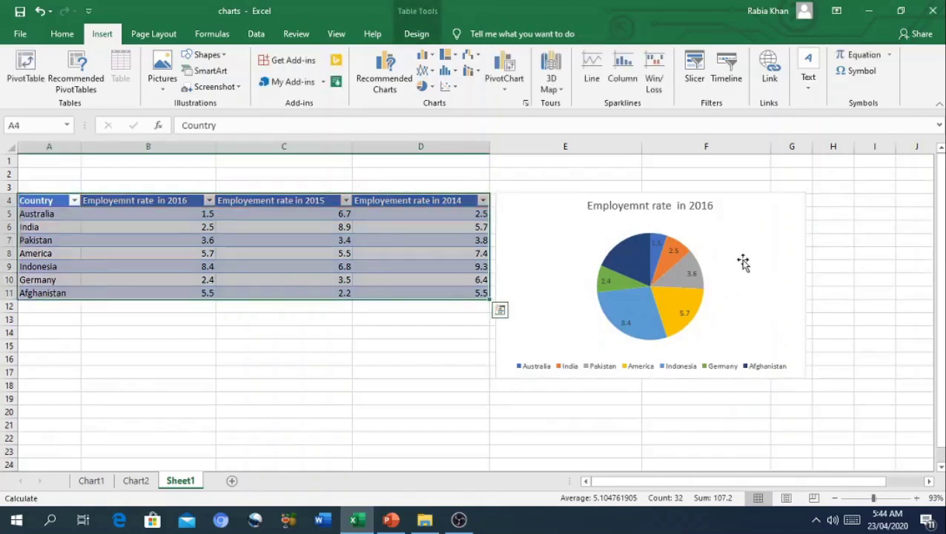
click(742, 263)
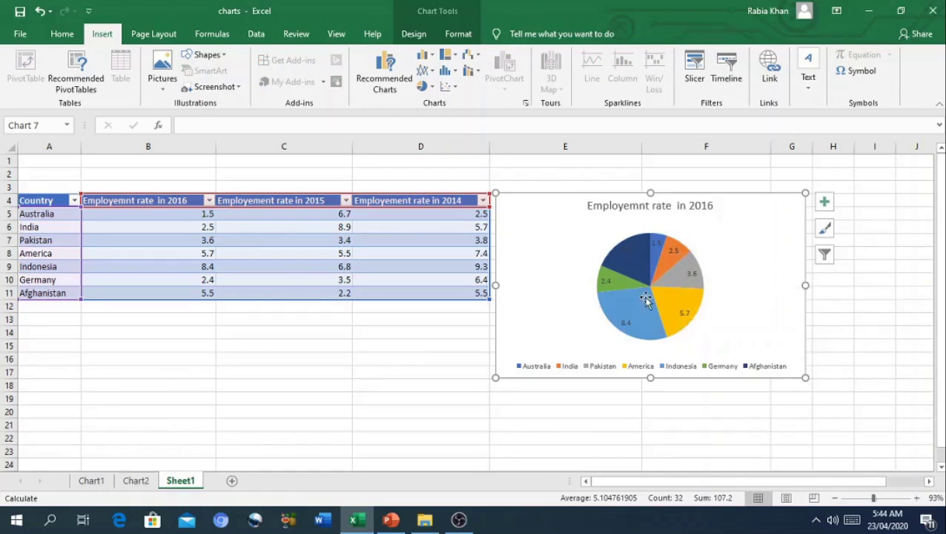
In Format Data Series, trial pie explosion (63%, 53%) and a 54° first-slice angle, resetting to 0°.
click(685, 276)
double_click(686, 275)
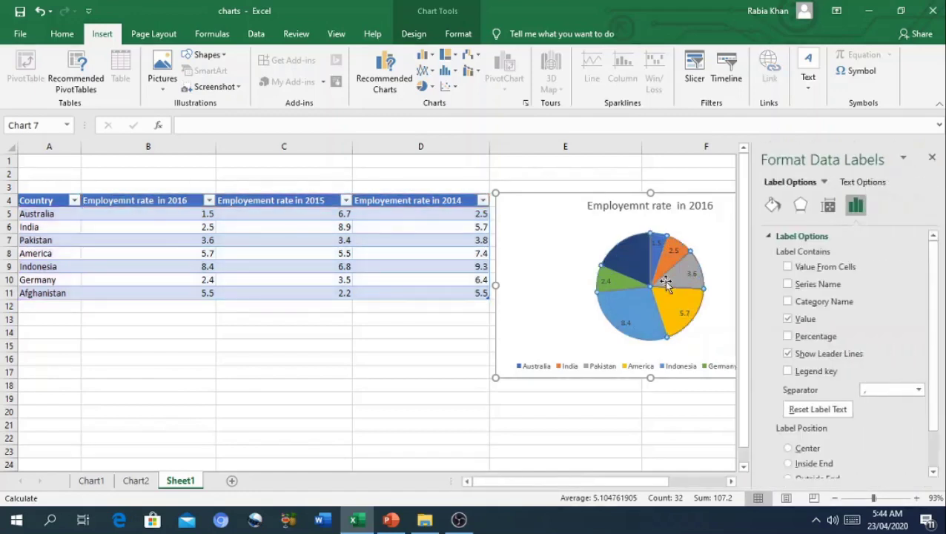
click(665, 281)
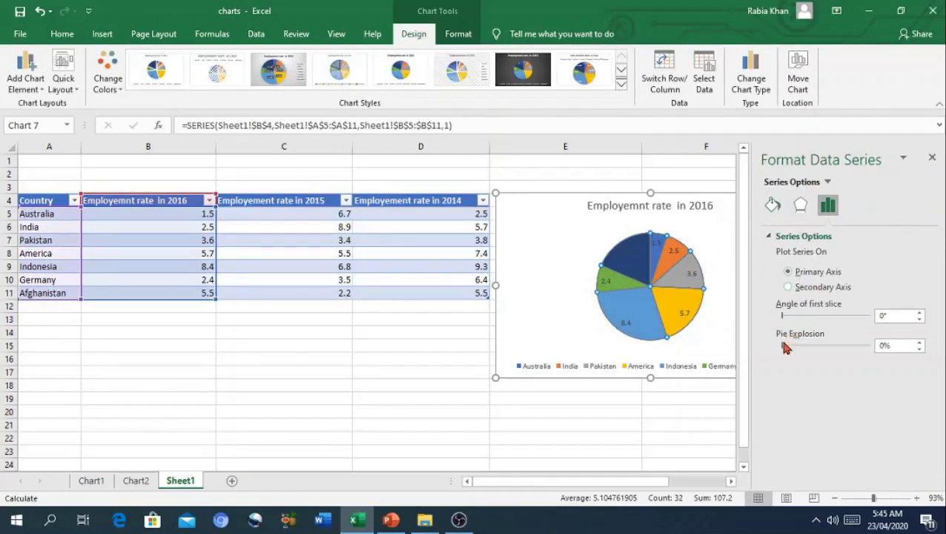
drag(782, 346, 799, 348)
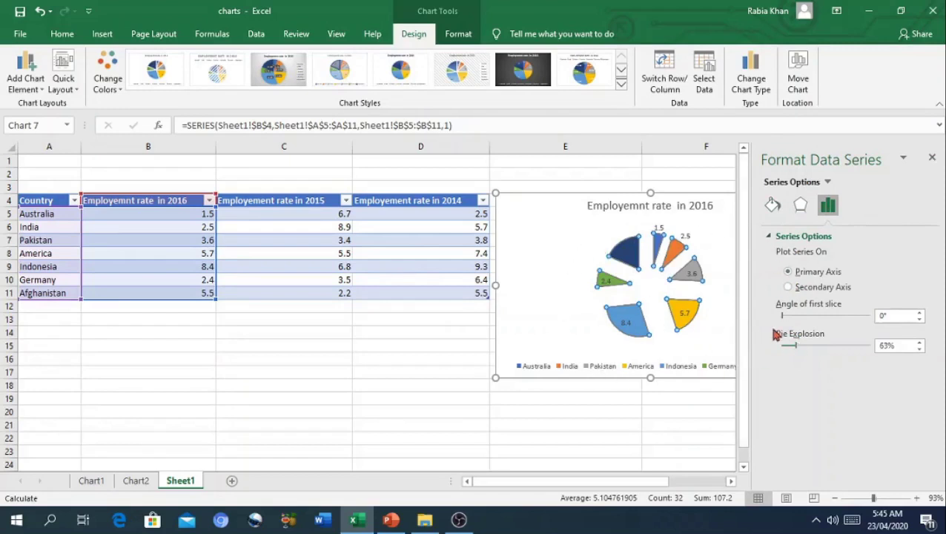
drag(793, 348, 770, 339)
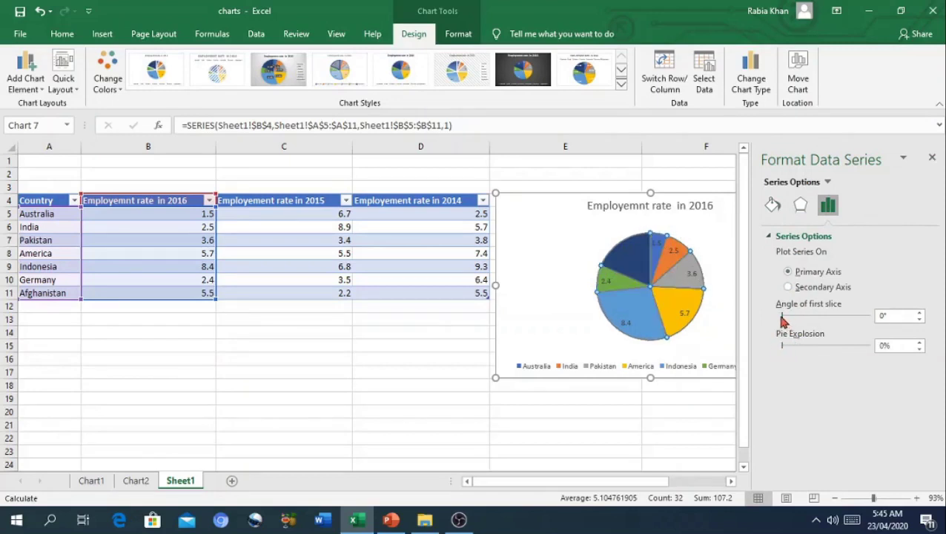
drag(782, 315, 793, 315)
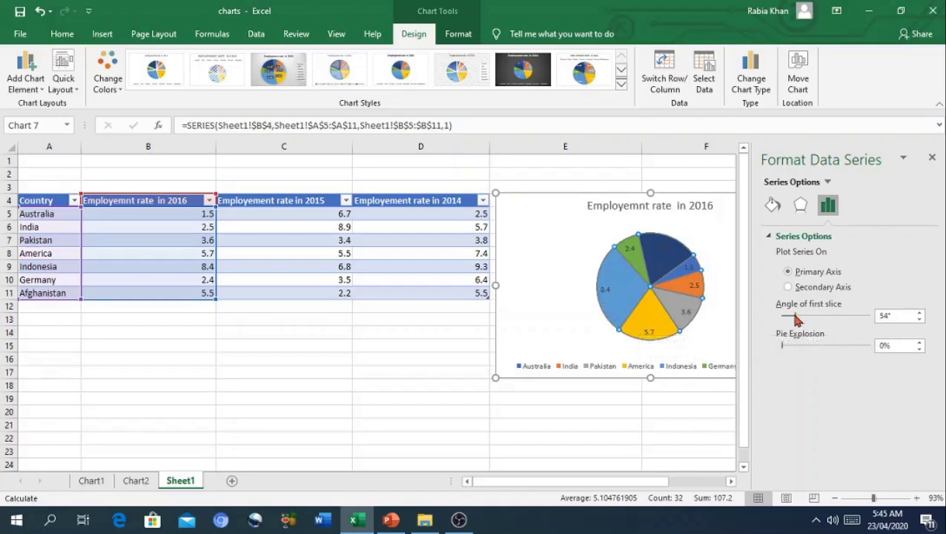
drag(793, 315, 769, 317)
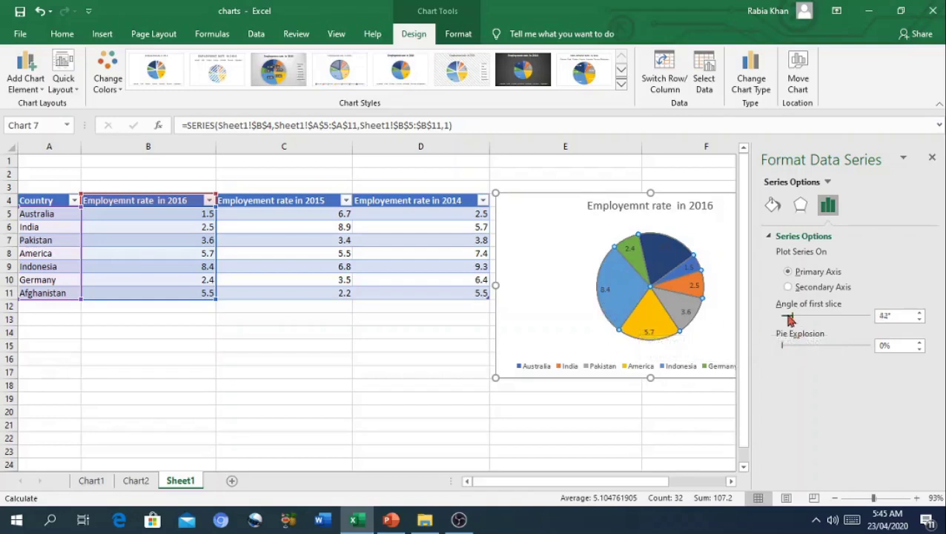
click(556, 282)
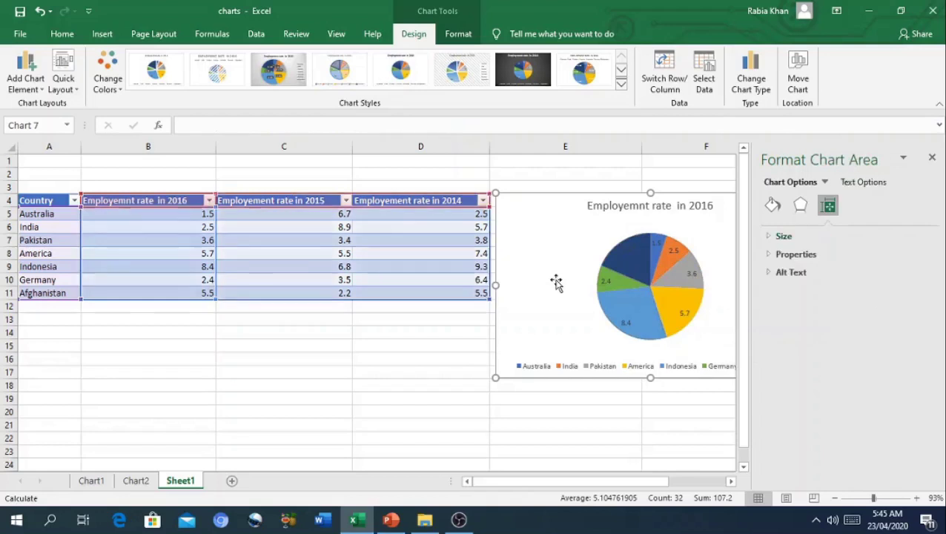
Change the pie chart to a Clustered Bar chart comparing 2014, 2015 and 2016 rates.
click(931, 158)
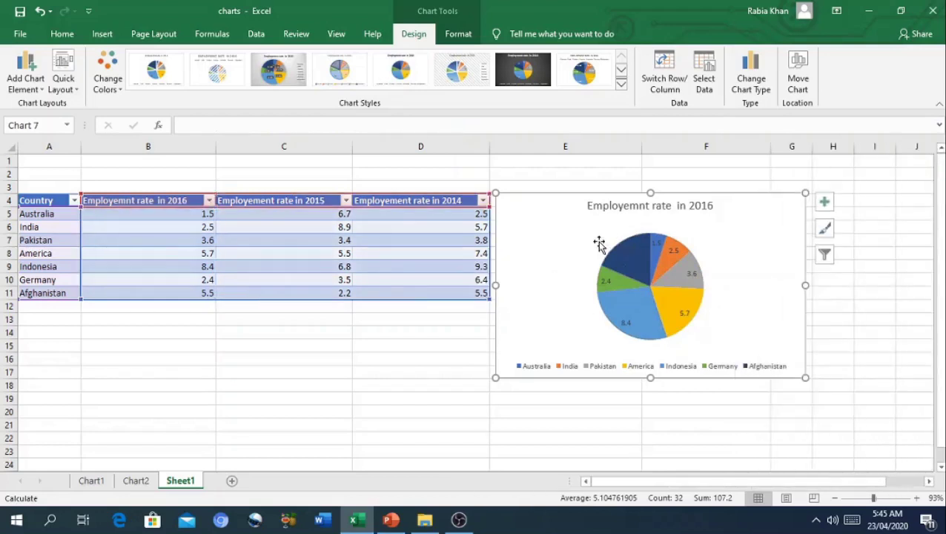
right_click(551, 227)
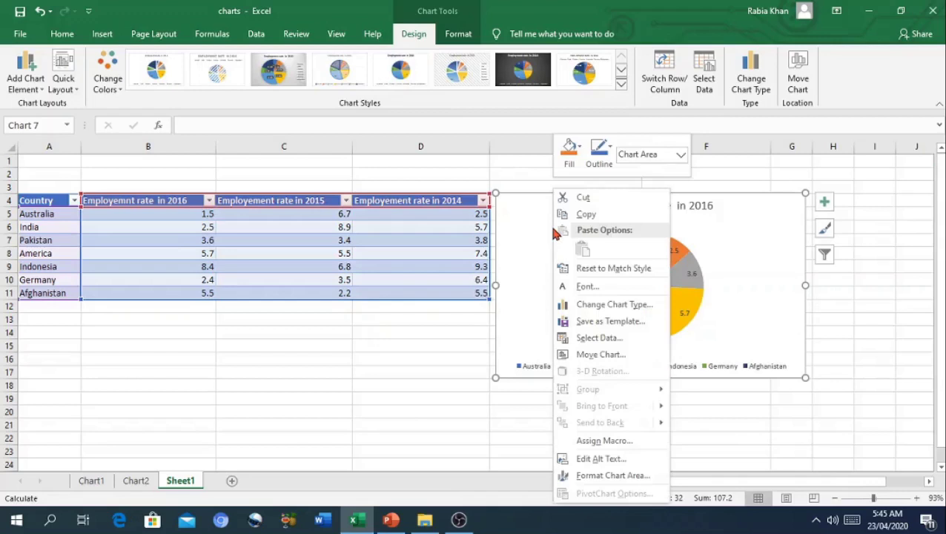
click(593, 310)
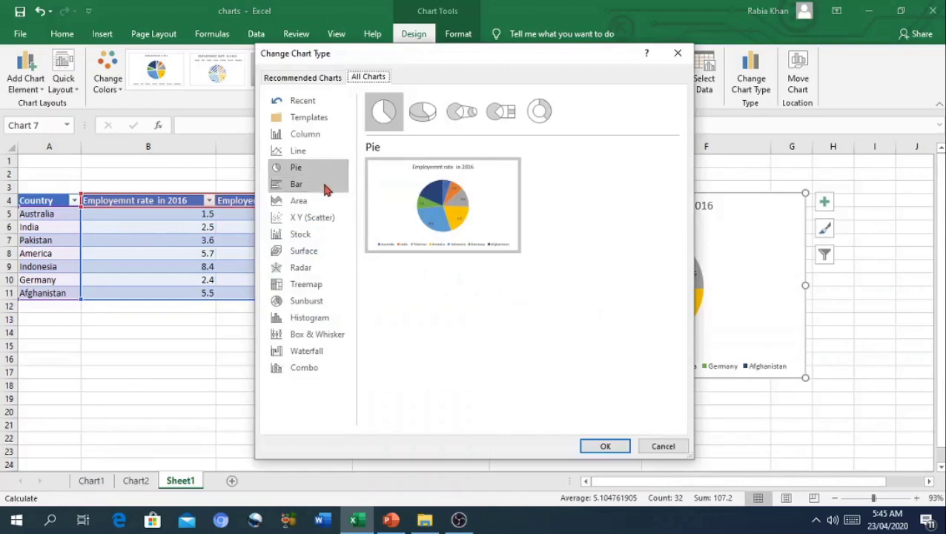
click(326, 190)
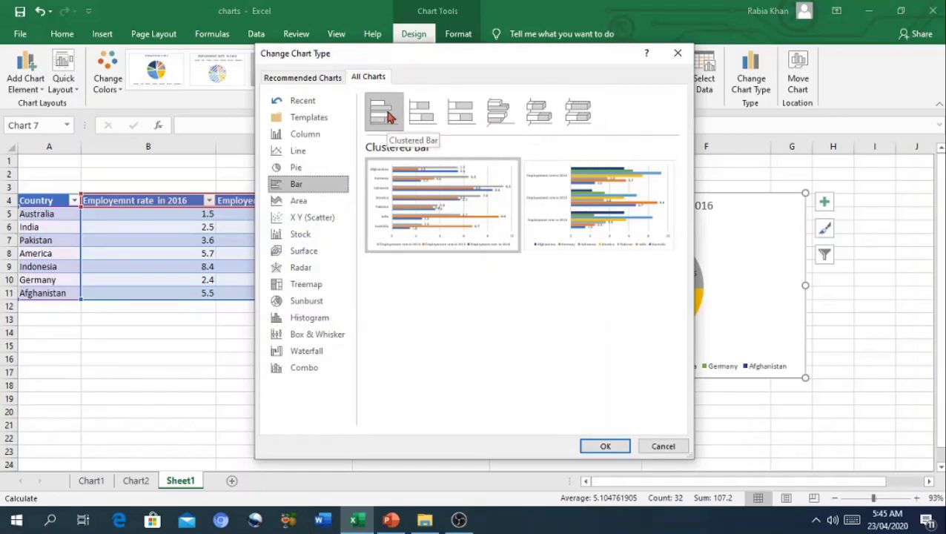
click(613, 445)
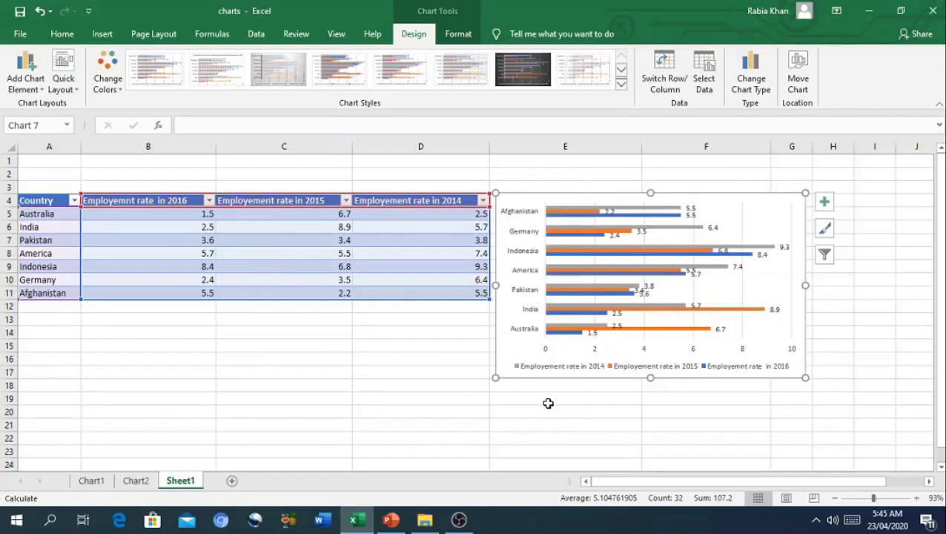
mouse_move(616, 313)
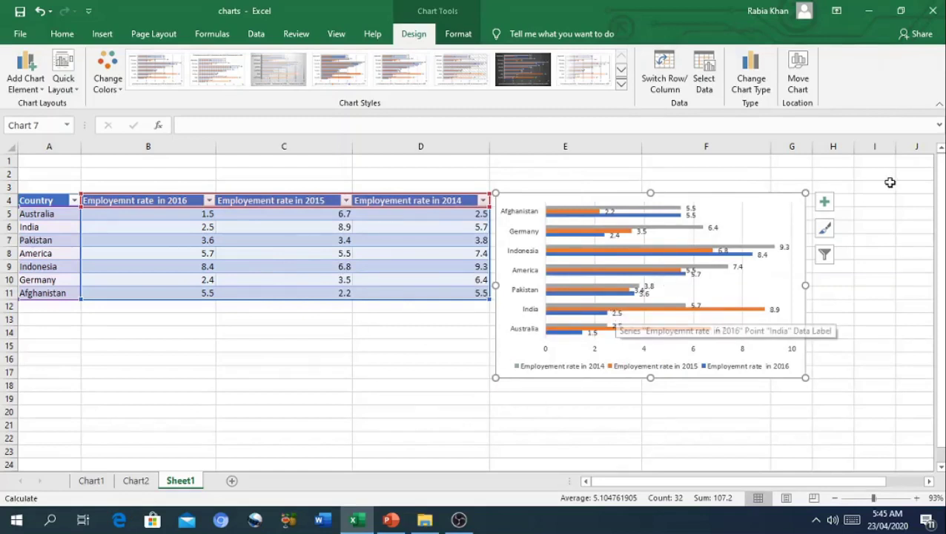
Remove the bar value labels and drag the chart's corner to enlarge it toward the lower right.
click(824, 202)
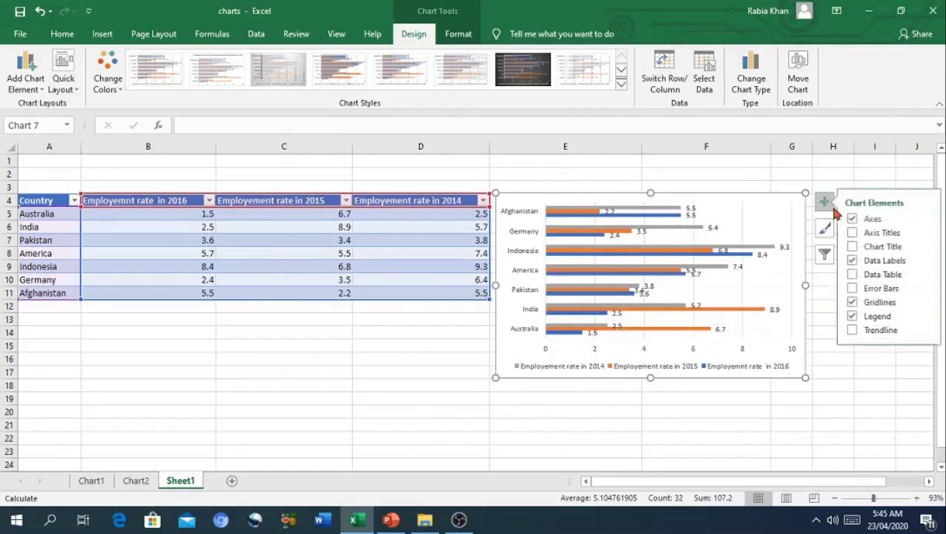
click(858, 260)
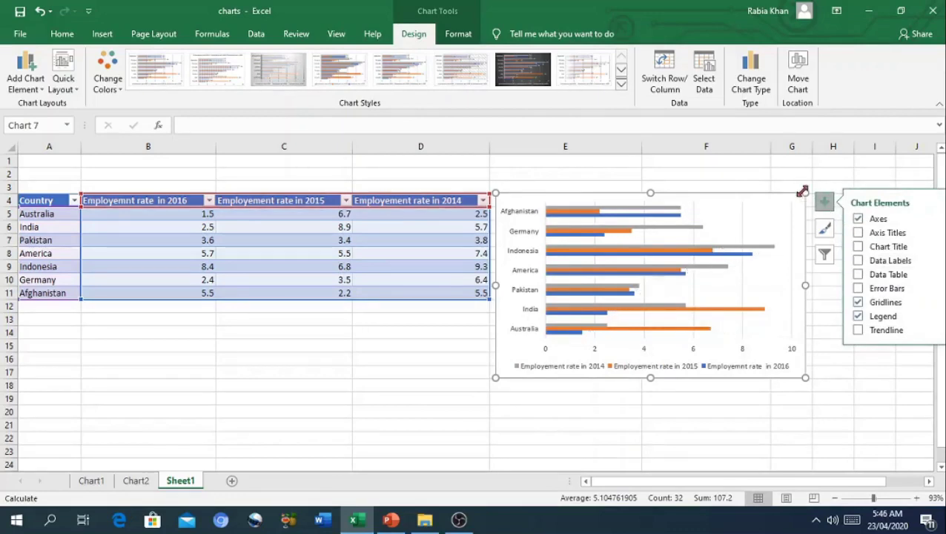
click(785, 178)
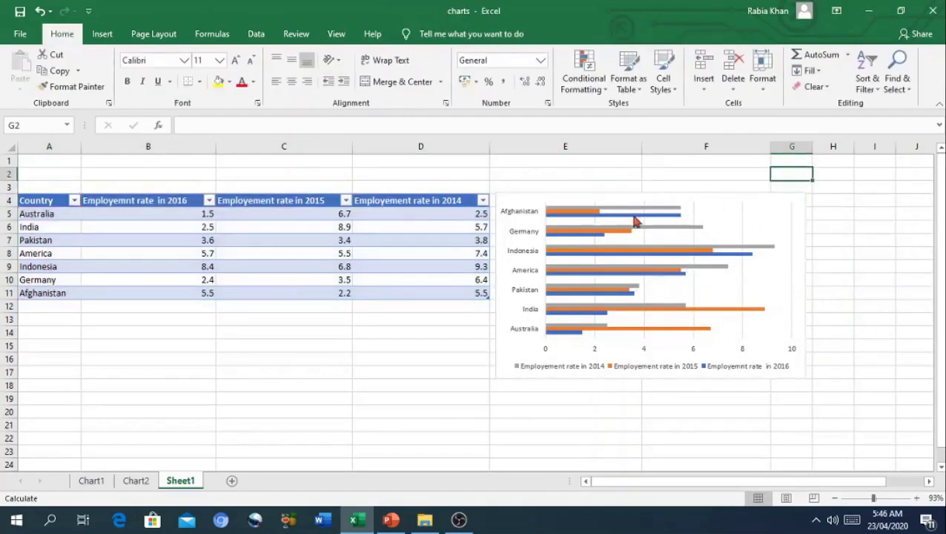
click(761, 317)
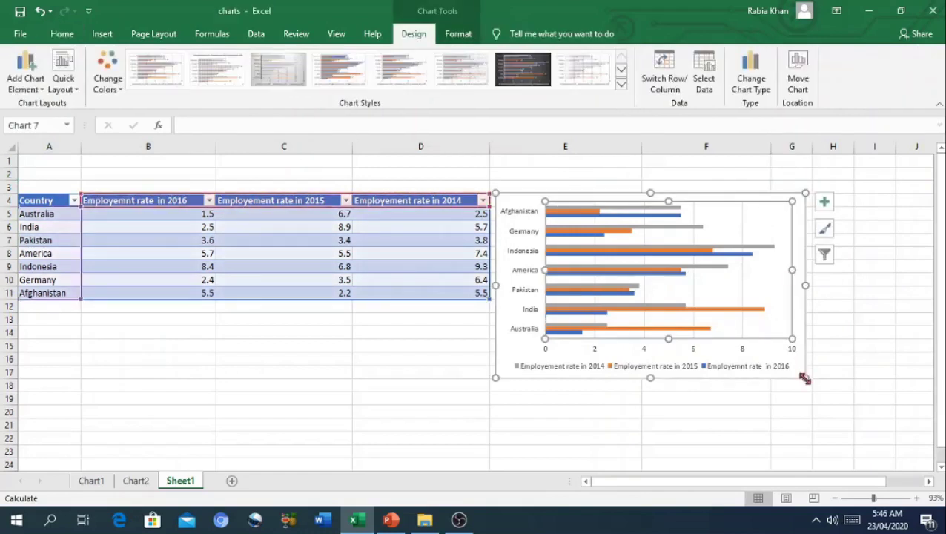
drag(804, 377, 856, 422)
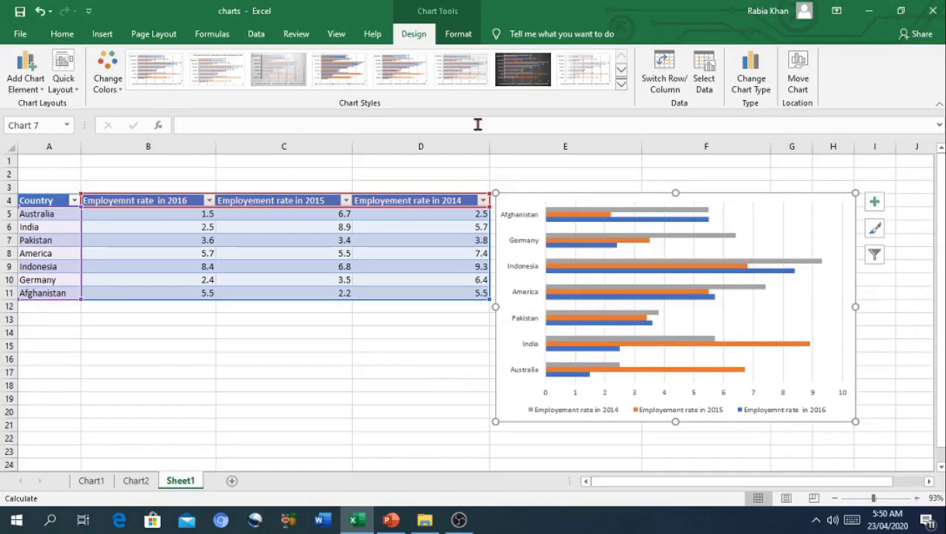
Convert the bar chart into a 2-D Line chart from the Insert tab's line chart choices.
click(217, 36)
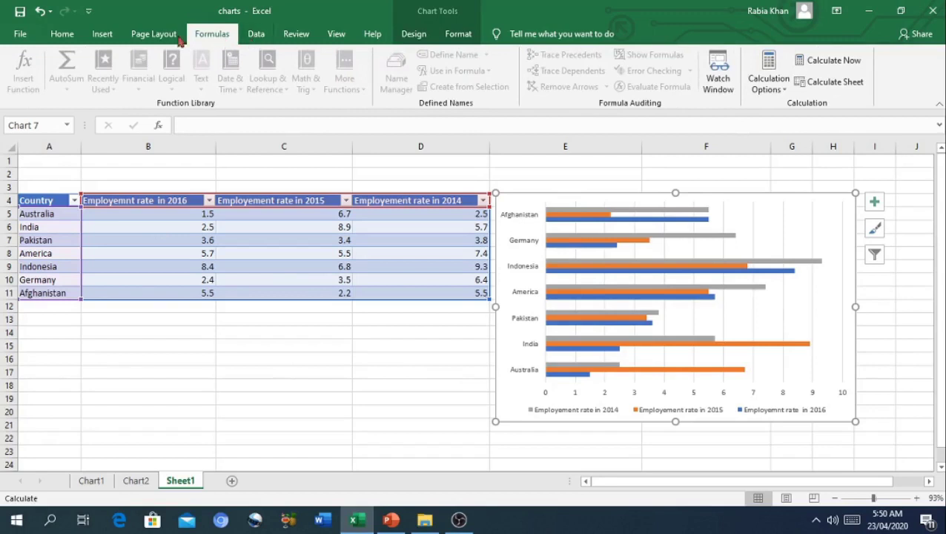
click(101, 35)
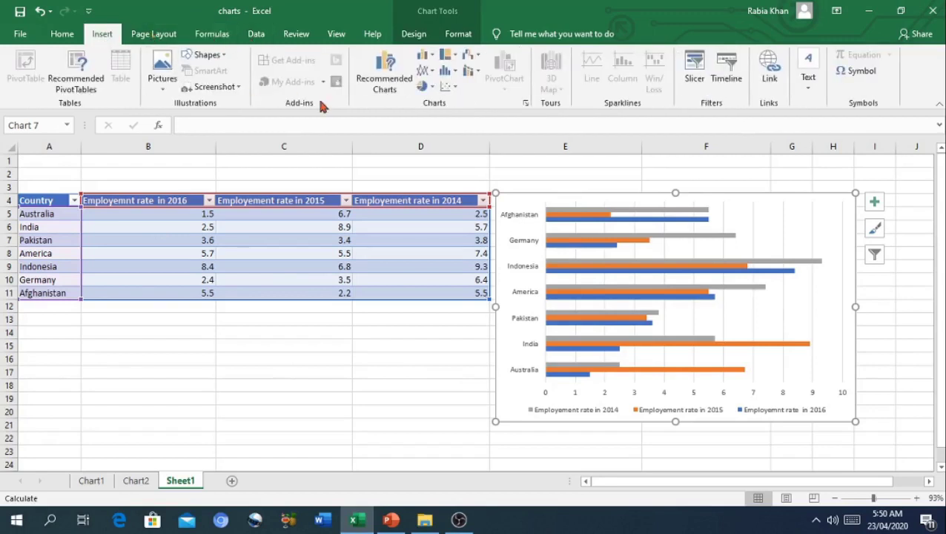
click(424, 74)
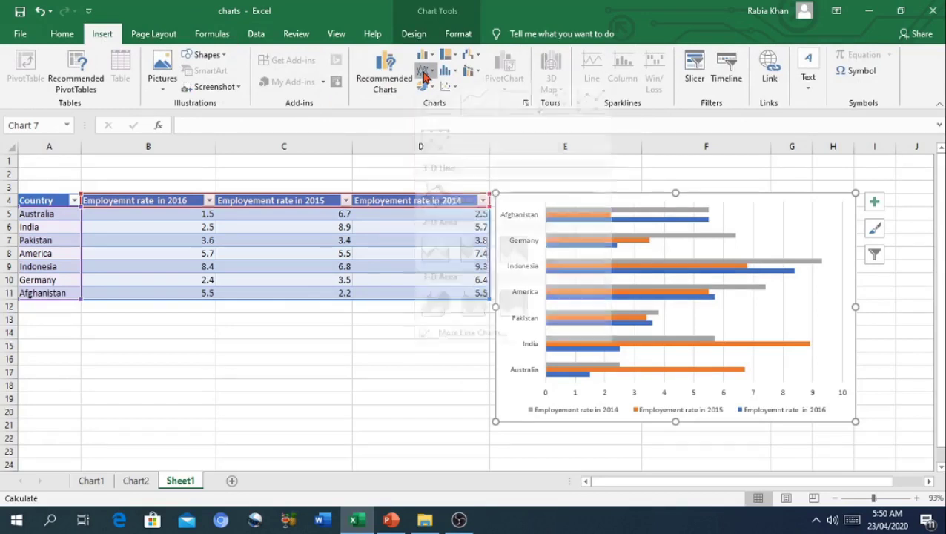
click(436, 118)
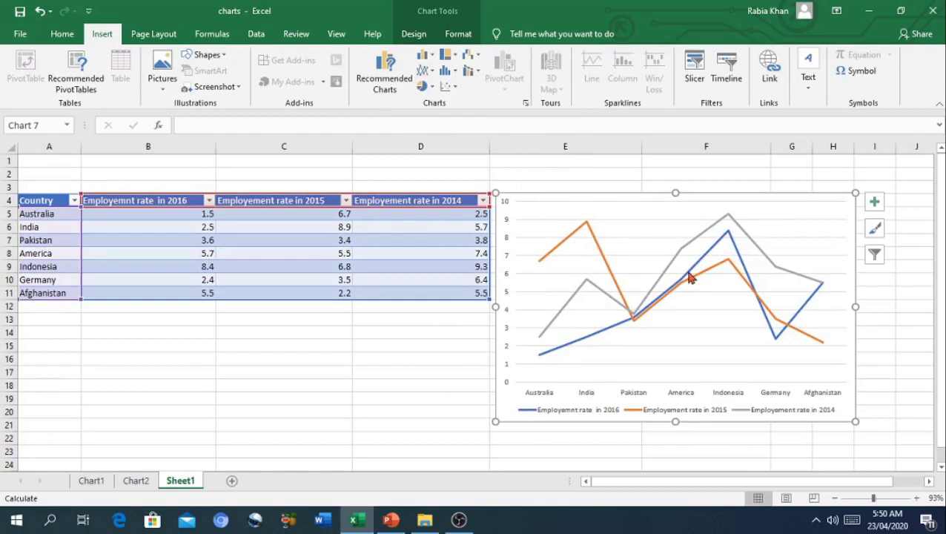
mouse_move(829, 231)
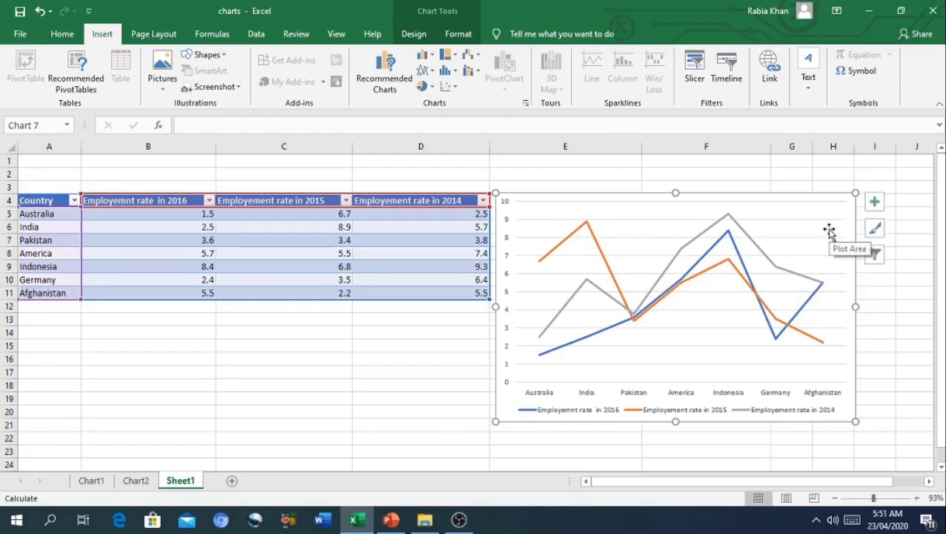
click(680, 201)
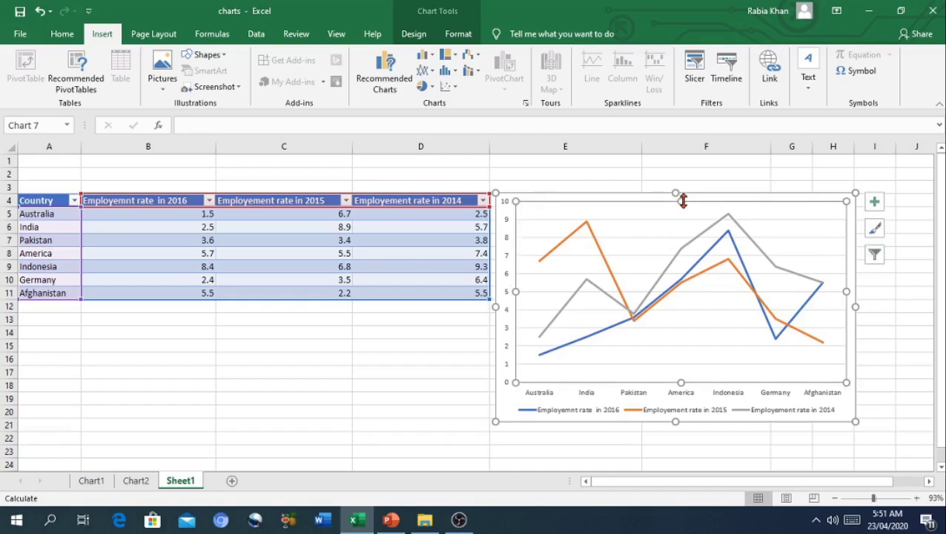
click(412, 35)
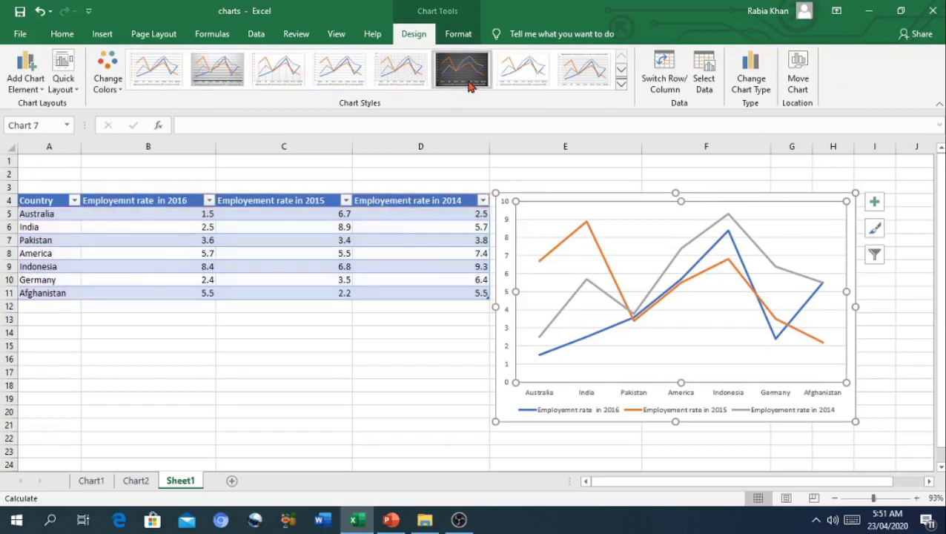
click(460, 35)
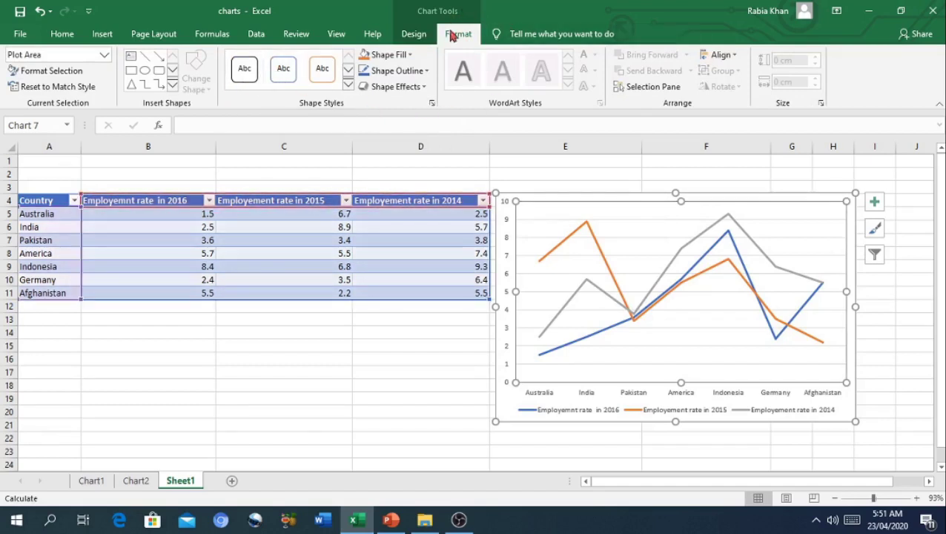
click(412, 34)
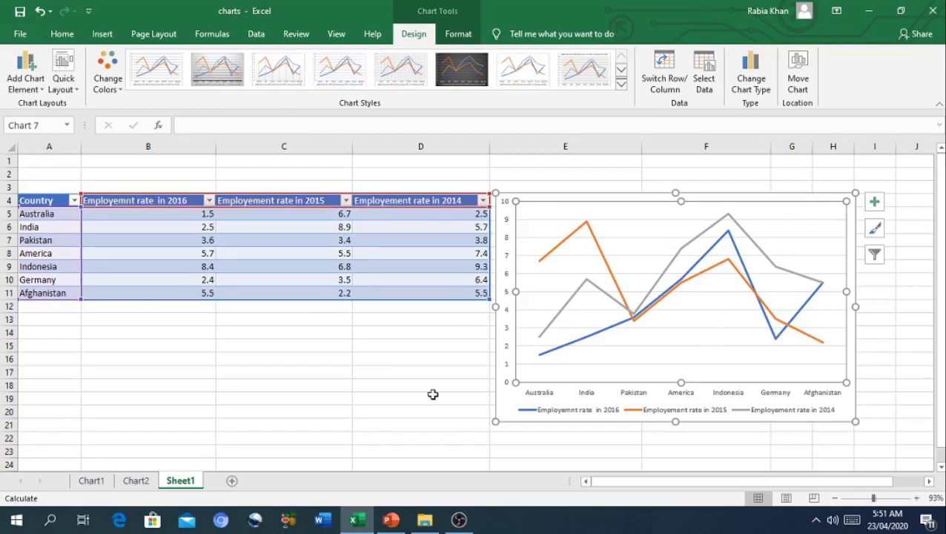
Create a default clustered column chart on new sheet Chart3 with F11, then return to Sheet1.
key(F11)
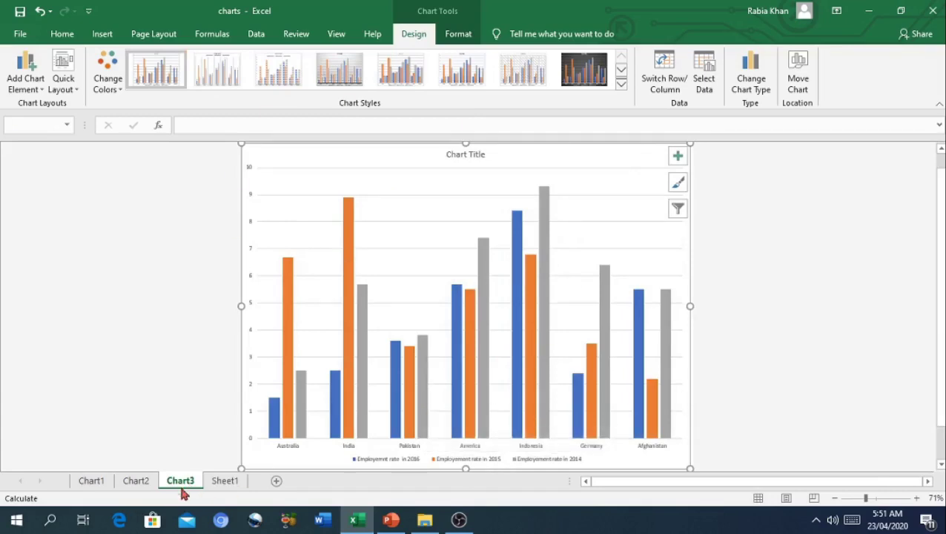
click(224, 480)
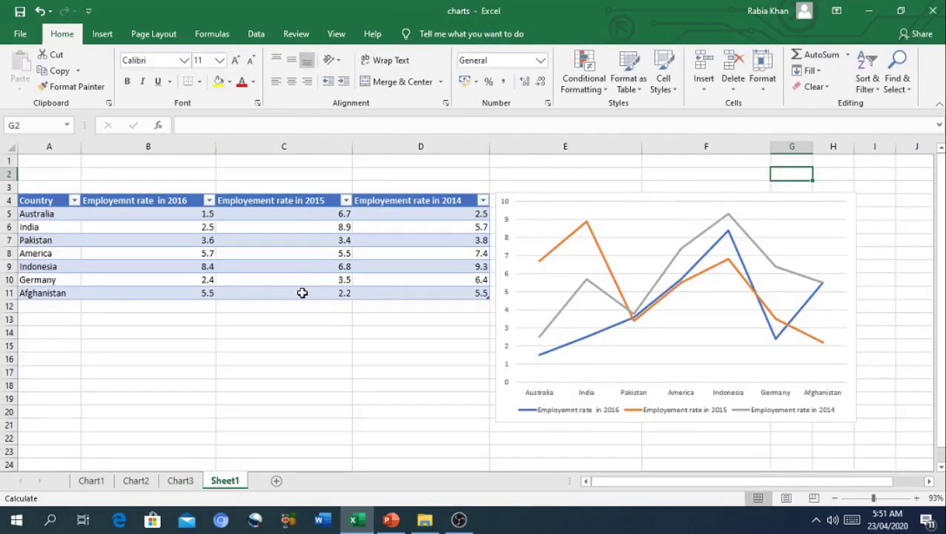